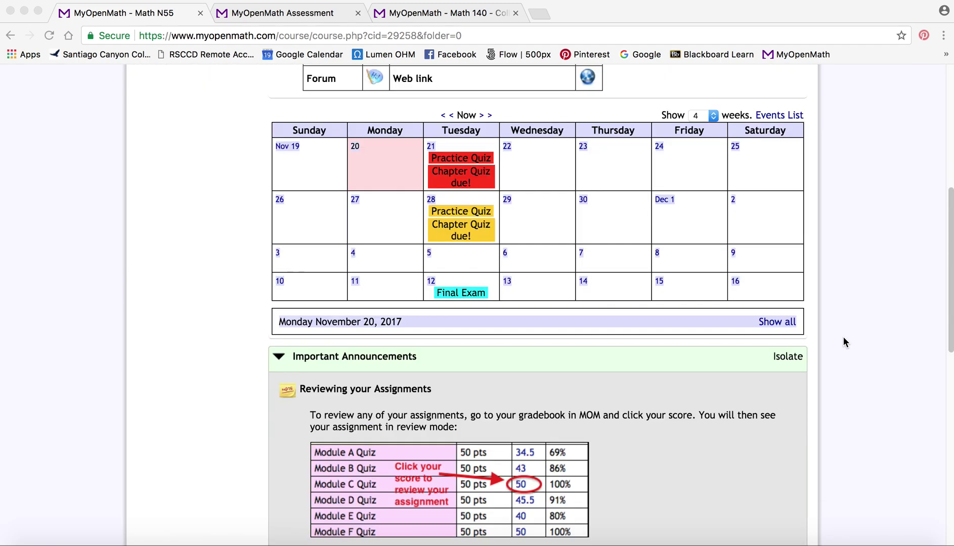
scroll(843, 342, down, 4)
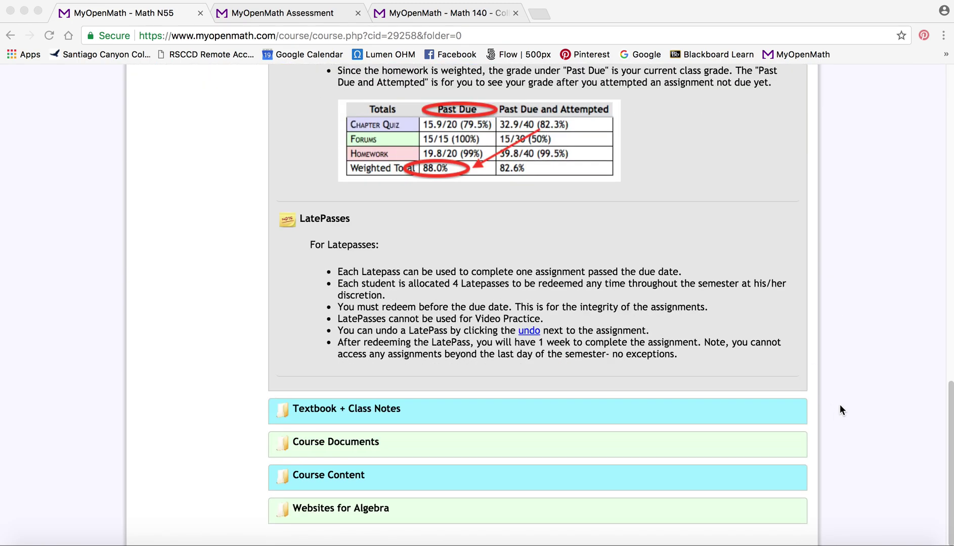
- Scroll down the Math N55 course page and open the Course Content folder
click(316, 477)
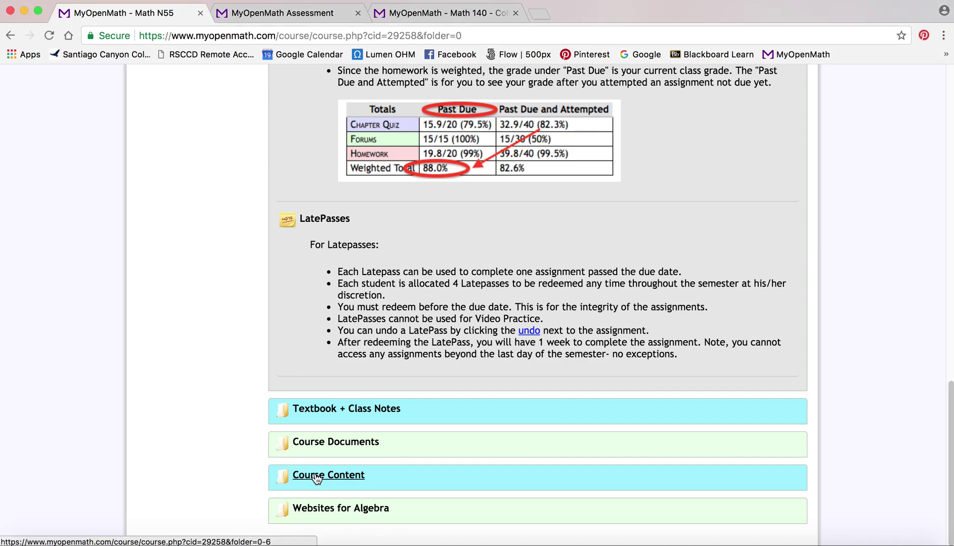
click(316, 476)
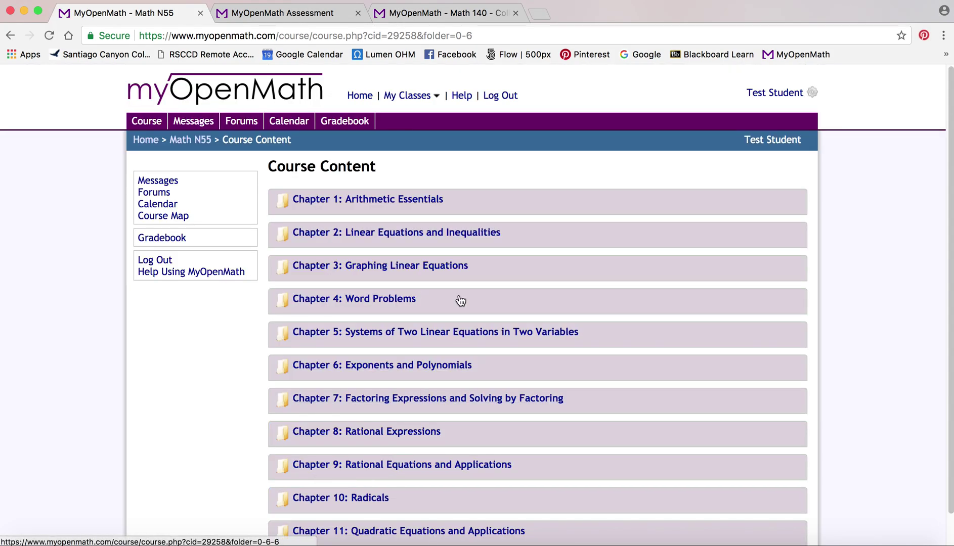
scroll(537, 340, down, 1)
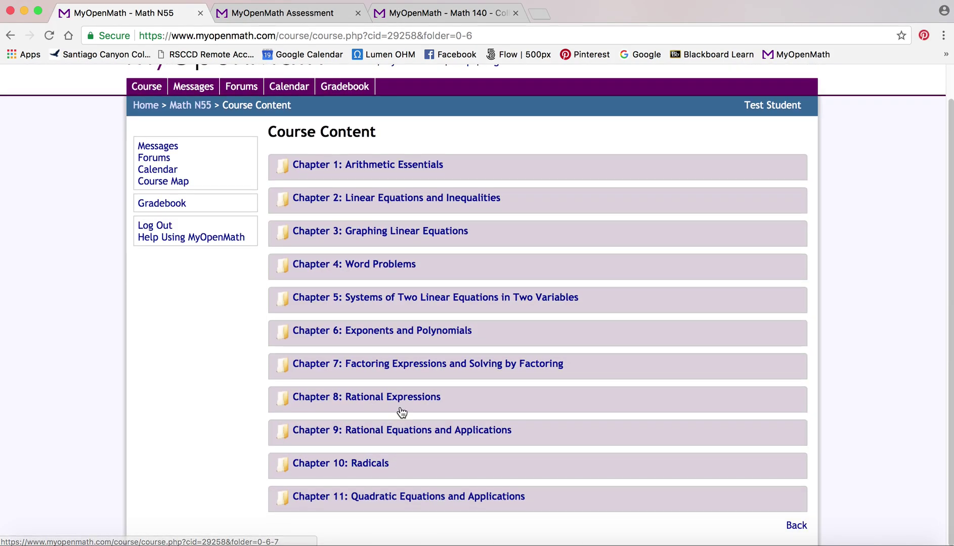
- Open Chapter 10: Radicals, cancel the 60-minute timed quiz prompt, and expand 10.1 Simplify Radicals
click(349, 468)
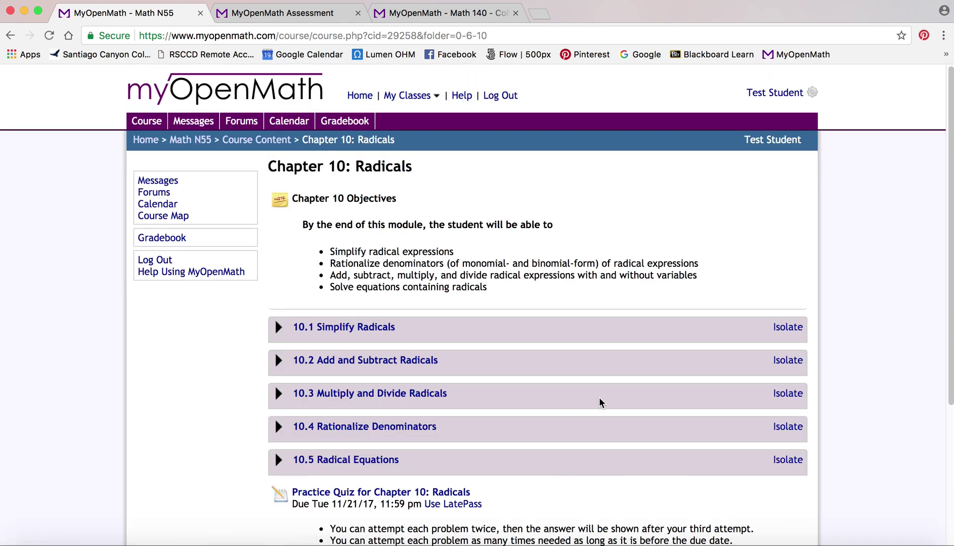
scroll(609, 417, down, 2)
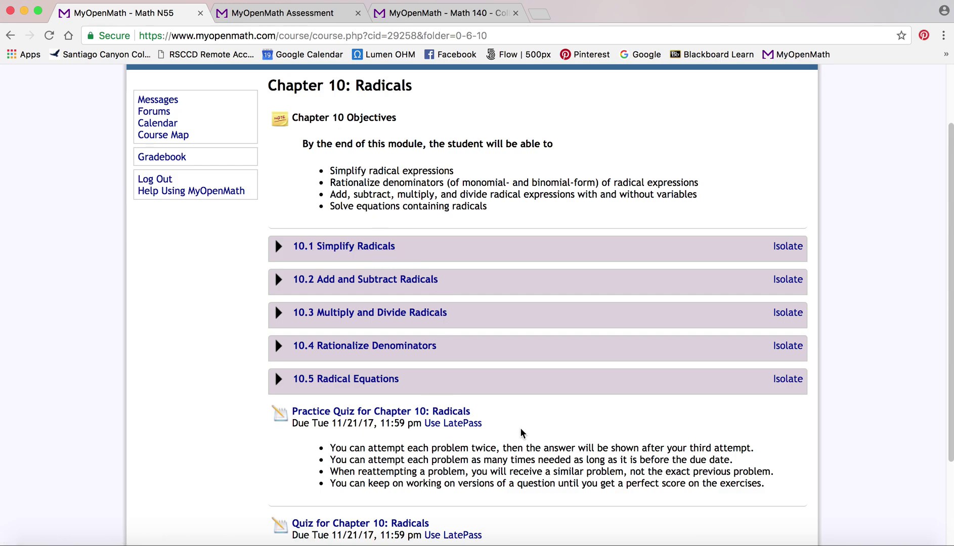
scroll(523, 430, down, 3)
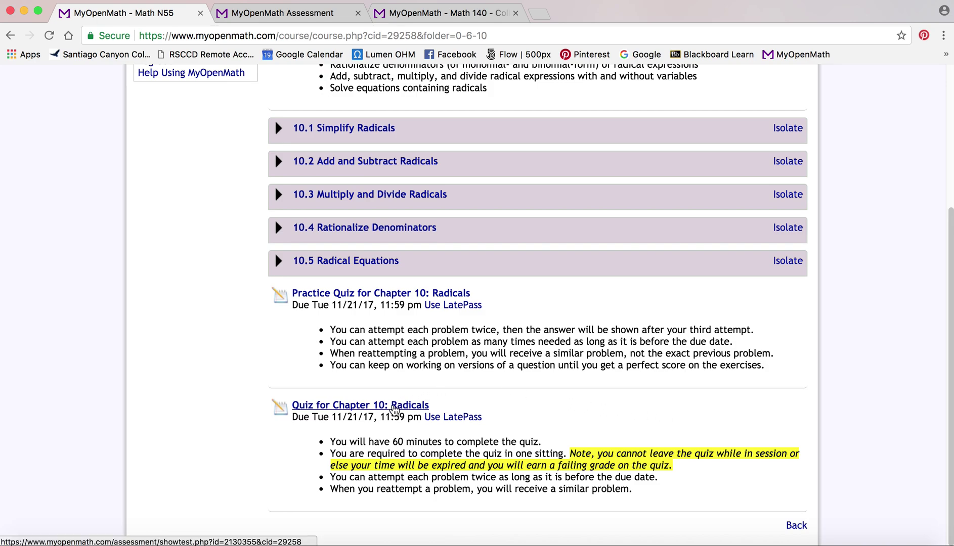
click(395, 407)
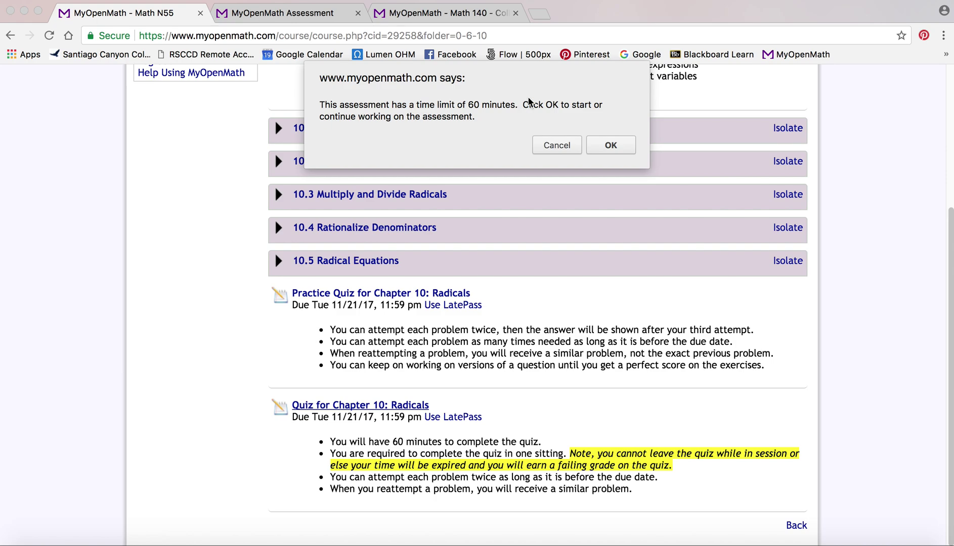
click(558, 144)
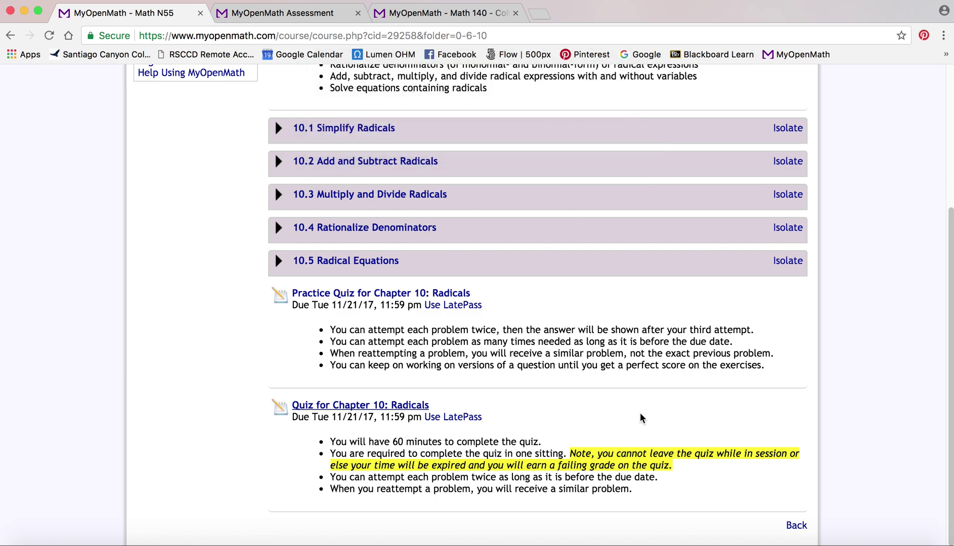
click(373, 133)
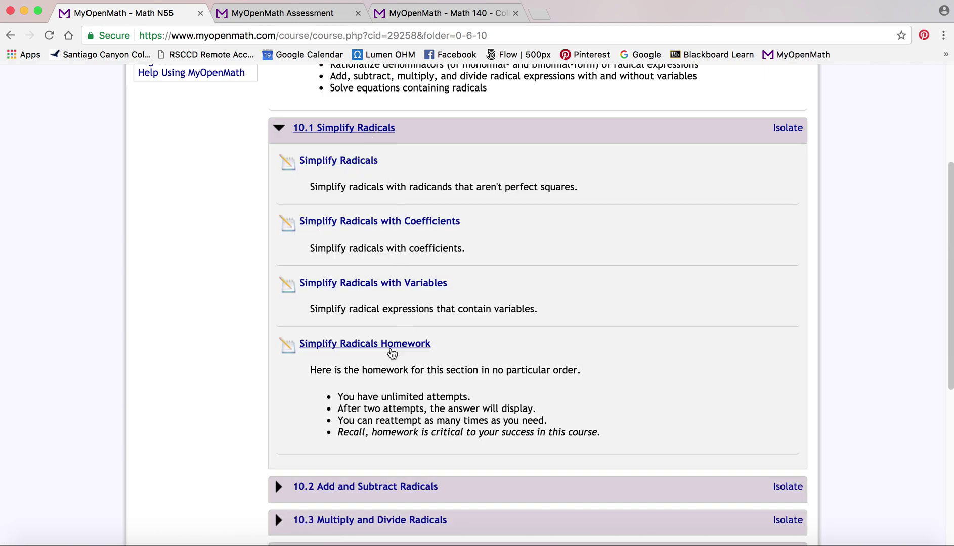
- Open the Simplify Radicals assignment and put the cursor in question 1's √50 answer box
click(331, 164)
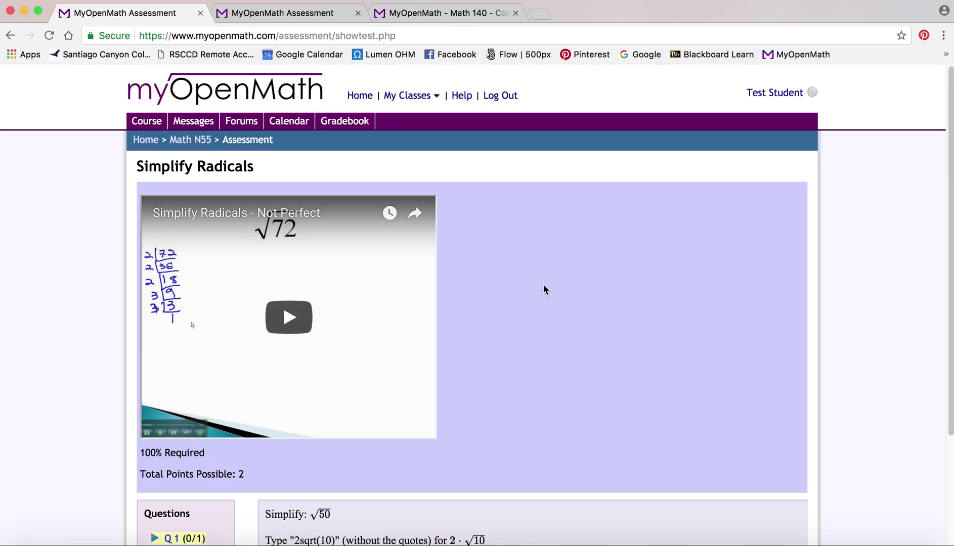
scroll(542, 284, down, 4)
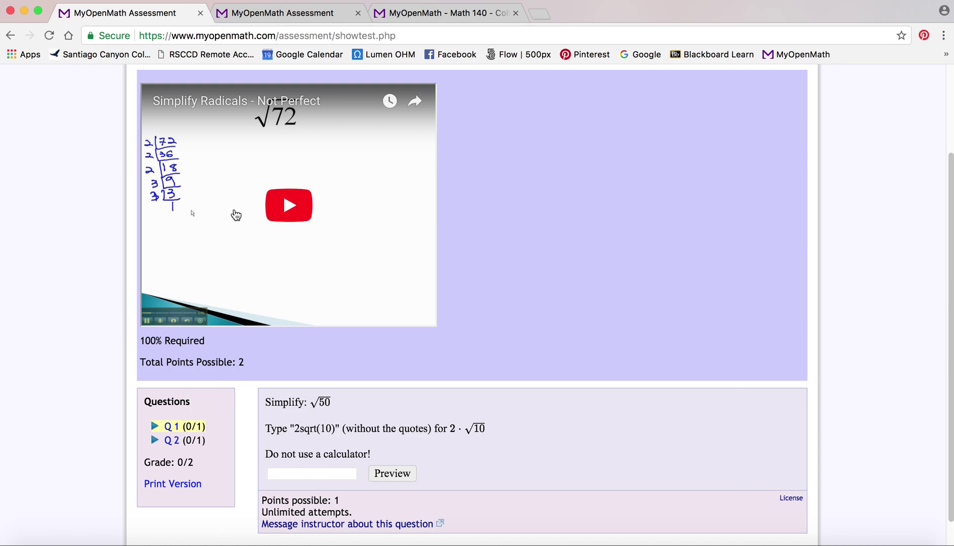
click(294, 473)
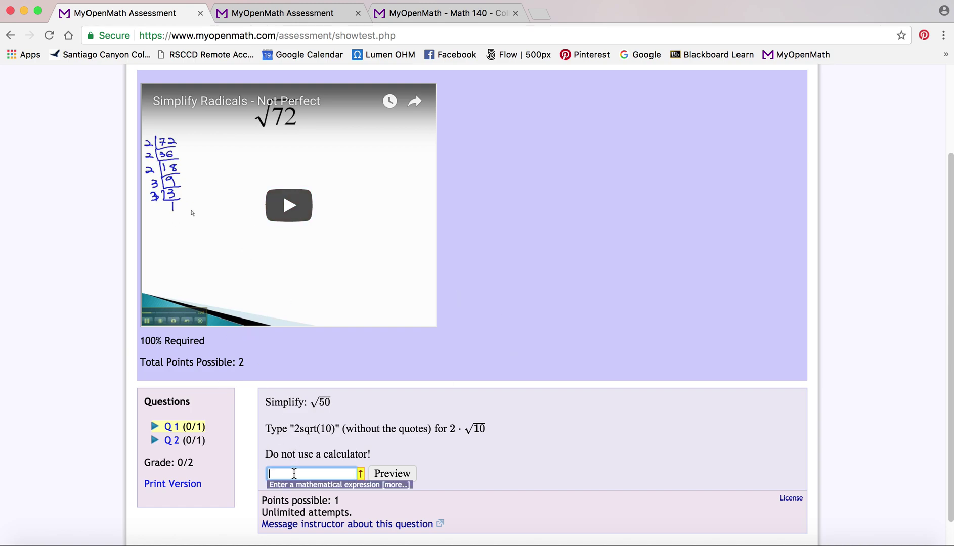
- Enter 5√2 in the MathQuill editor and save it into question 1's answer box
click(361, 475)
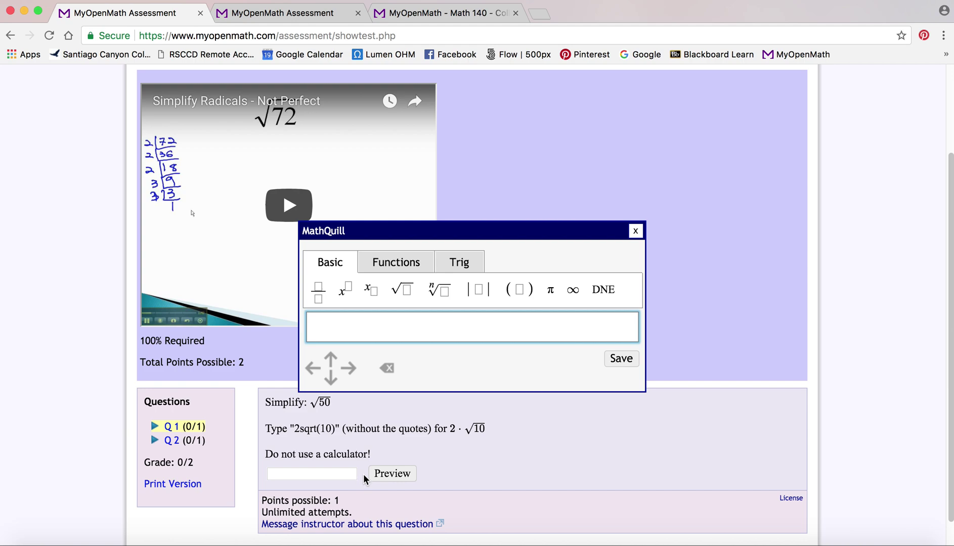
text(5)
click(407, 303)
text(2)
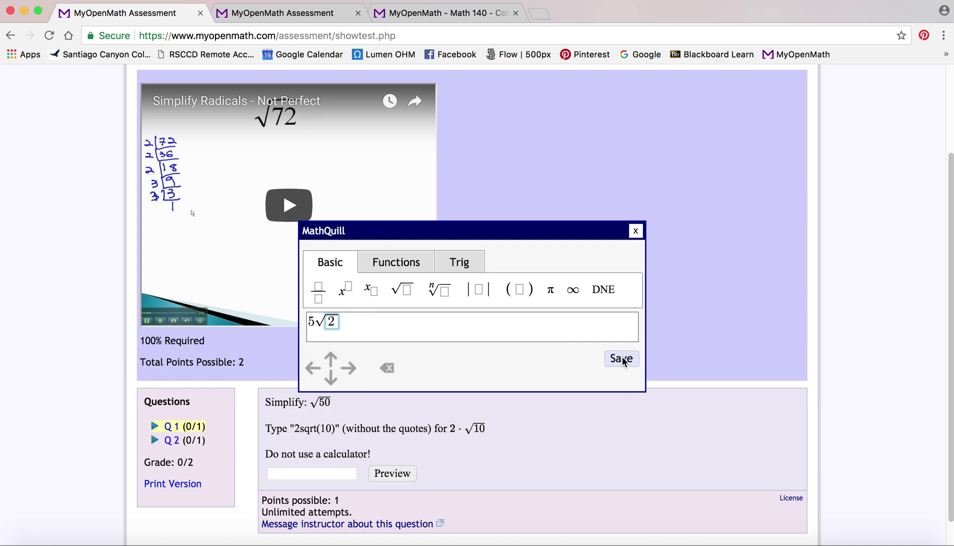
click(621, 359)
- Check the 5sqrt(2) answer against the instruction about entering 2·√10, then scroll down
click(273, 474)
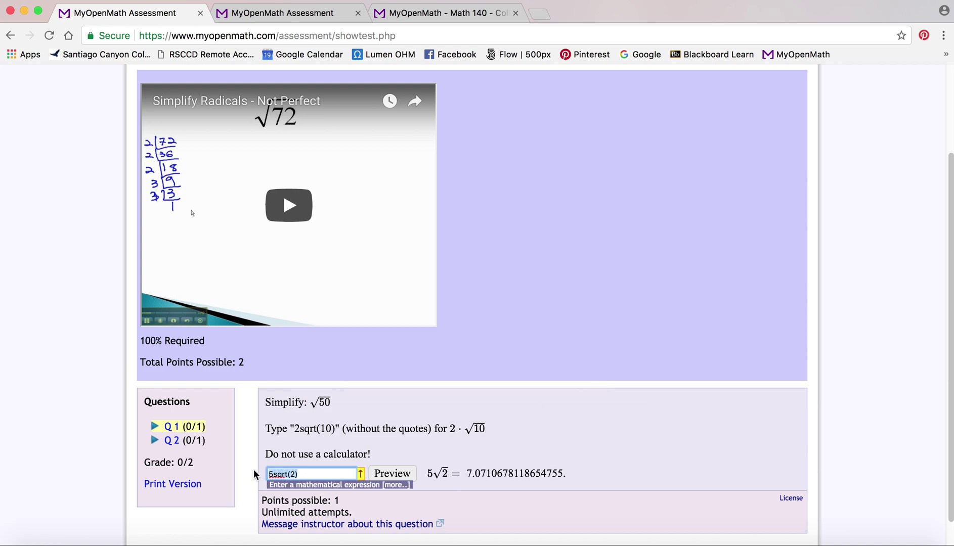
click(324, 475)
drag(266, 429, 502, 429)
click(557, 476)
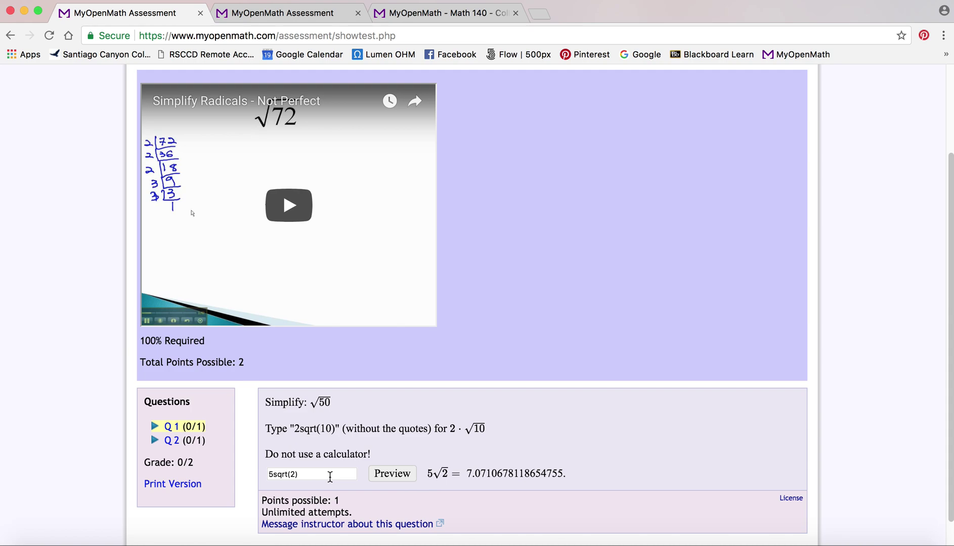
scroll(459, 485, down, 1)
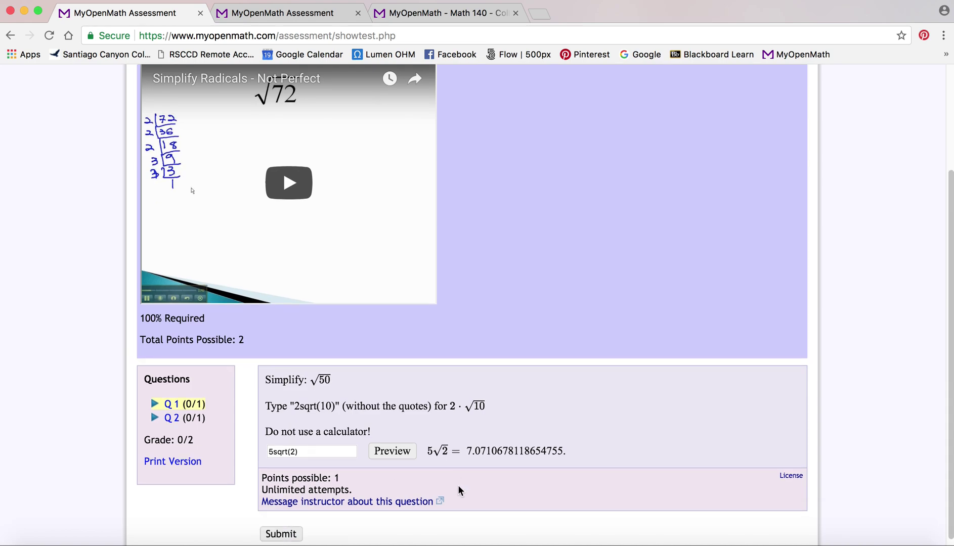
scroll(457, 485, down, 1)
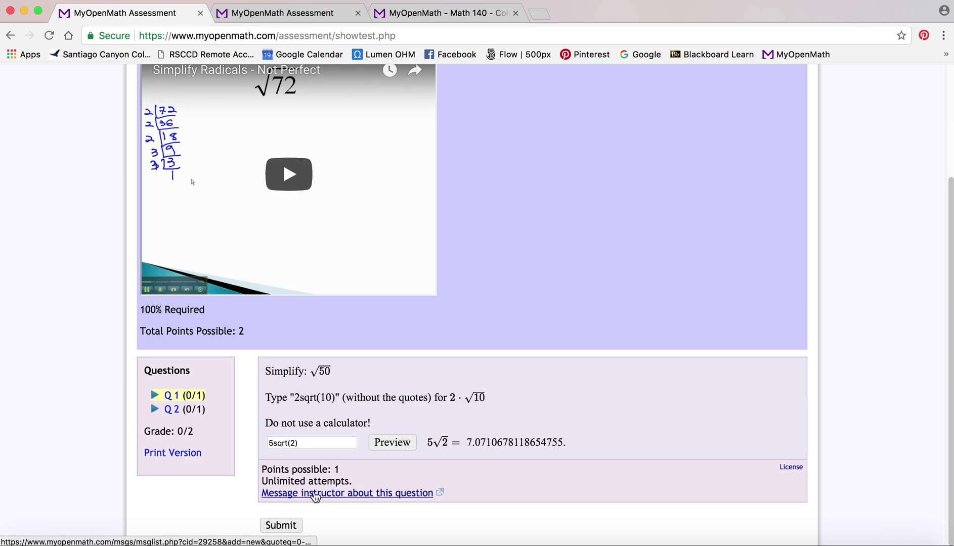
- Message the instructor 'Help!' about question 1, then close the message tab
click(381, 495)
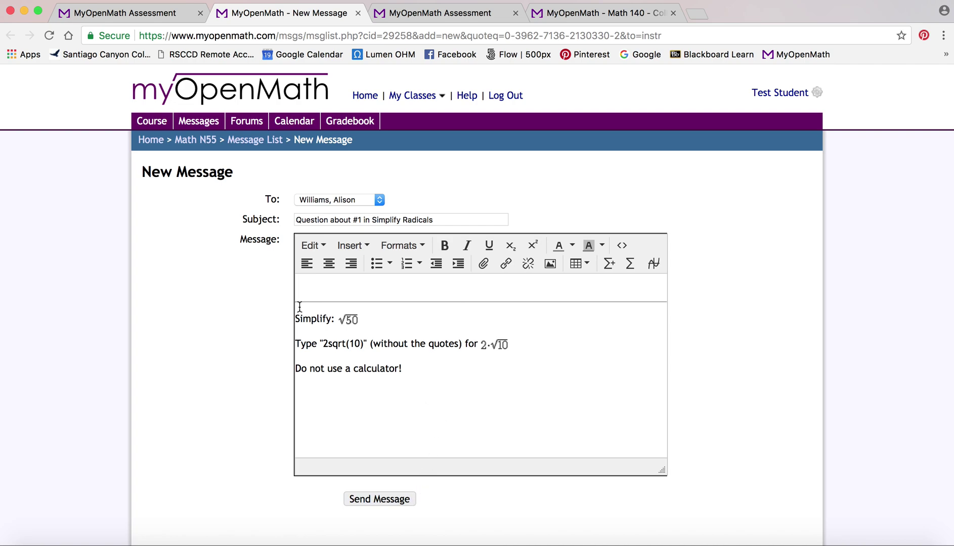
click(298, 284)
text(Help!)
click(402, 500)
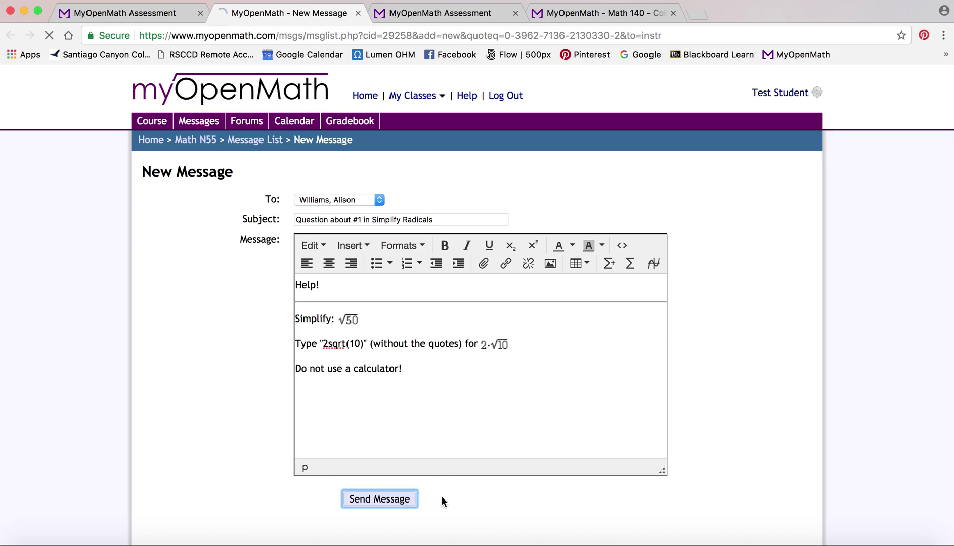
click(357, 14)
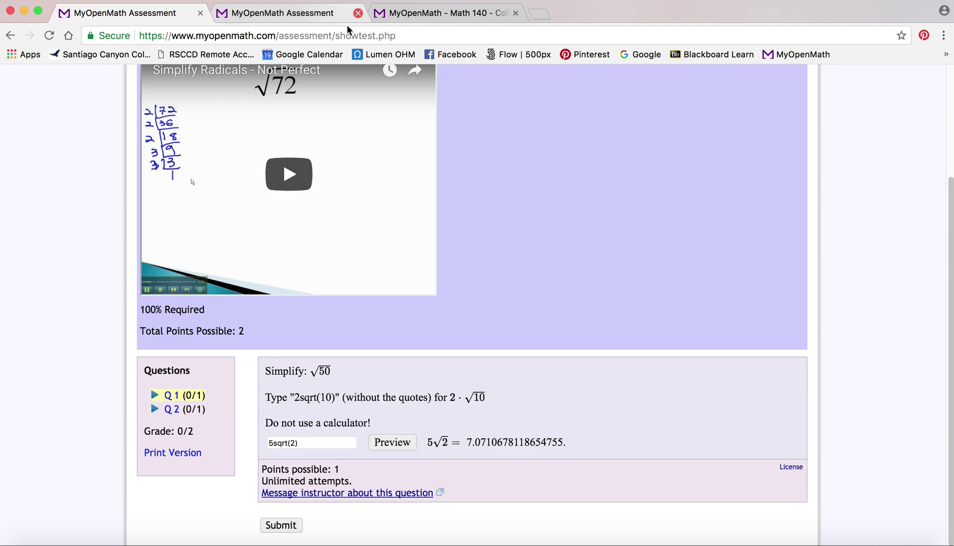
- Post question 3 of the Compound Inequalities homework to the forum, then go to the Forums list
click(296, 13)
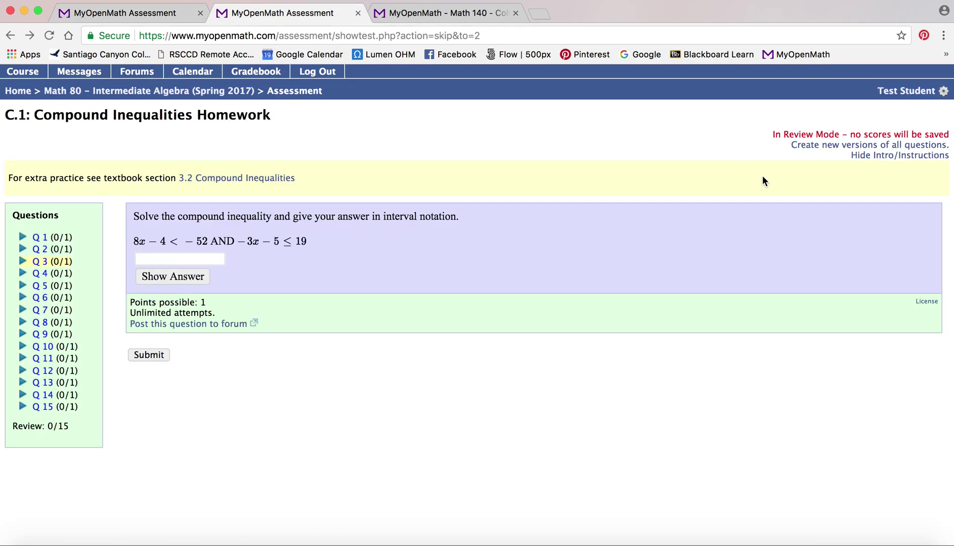
click(189, 324)
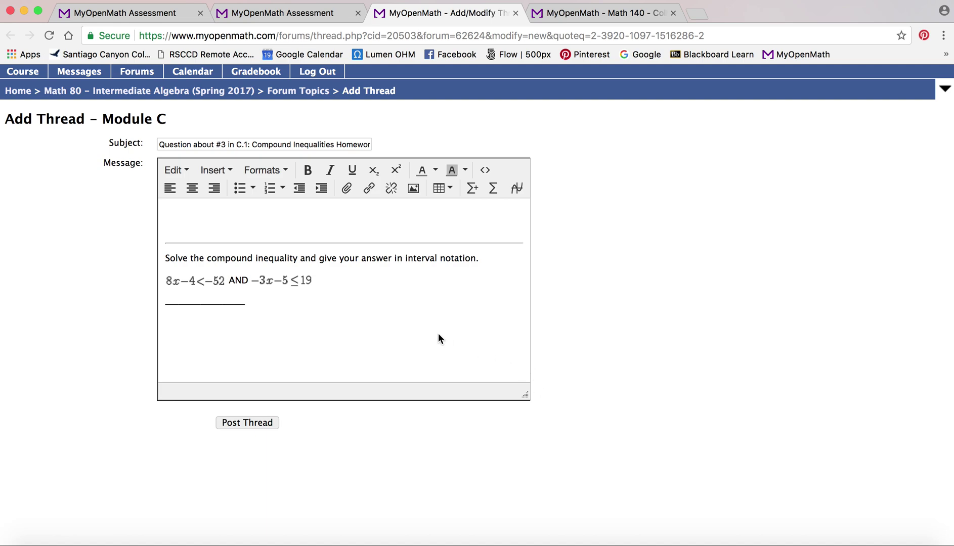
click(138, 71)
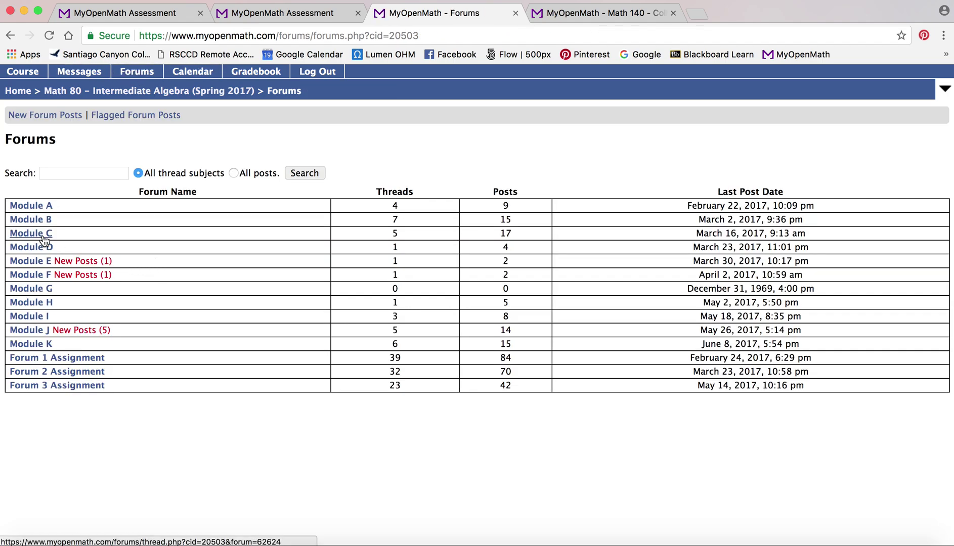
- Read the worked solution in Module C's '#4 in C.4' thread, then return to the homework
click(44, 237)
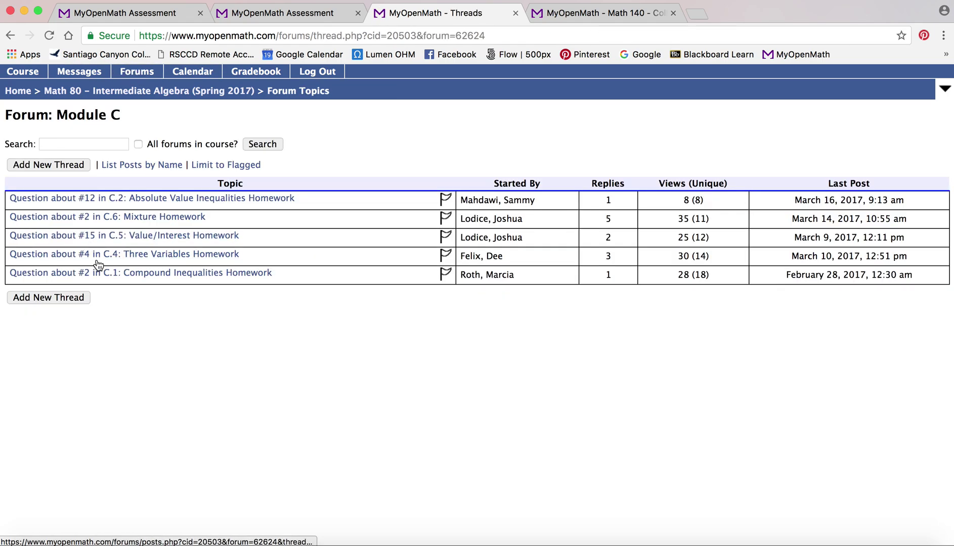
click(99, 256)
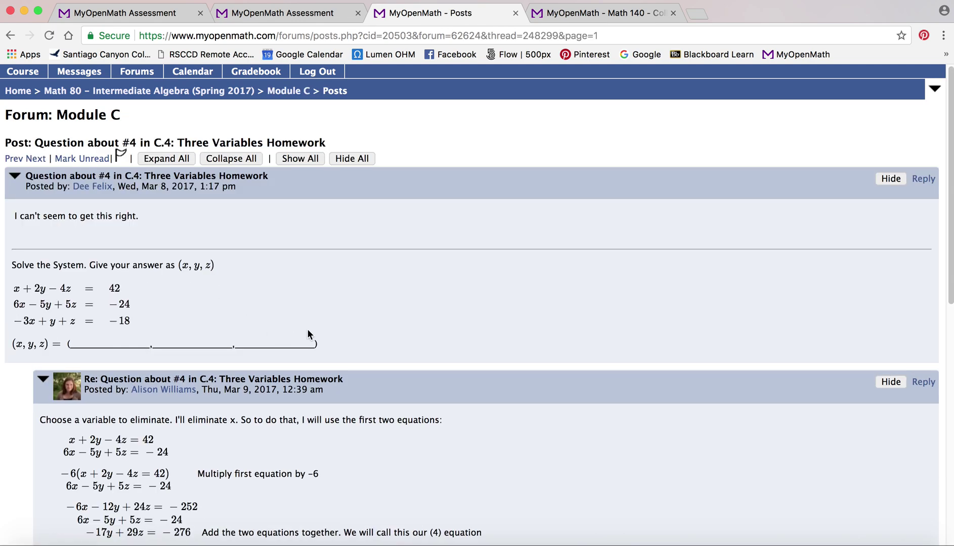
scroll(398, 360, down, 3)
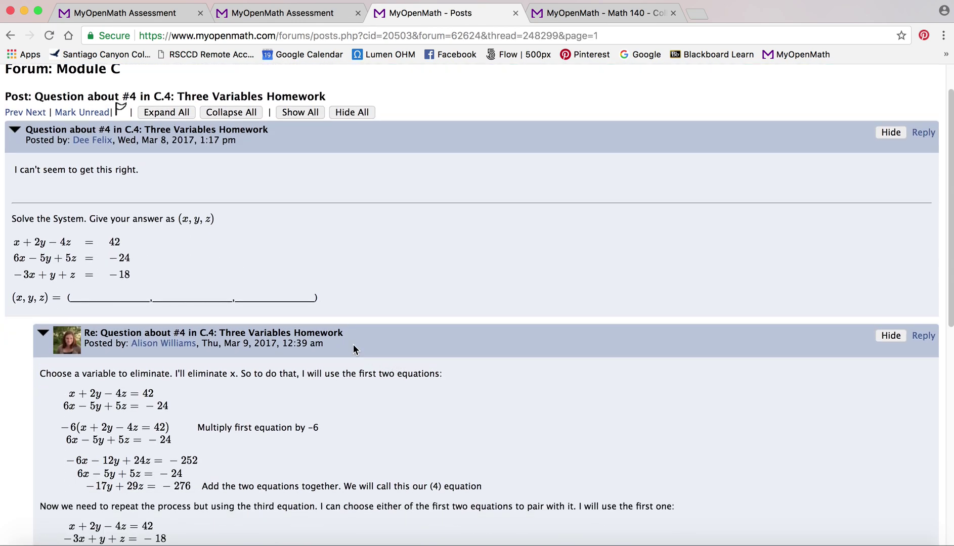
scroll(369, 288, down, 9)
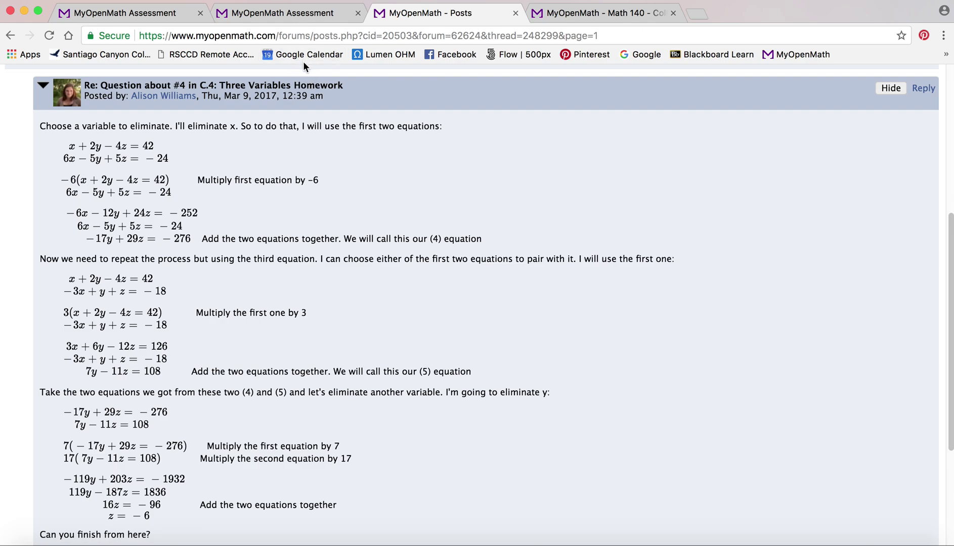
click(290, 13)
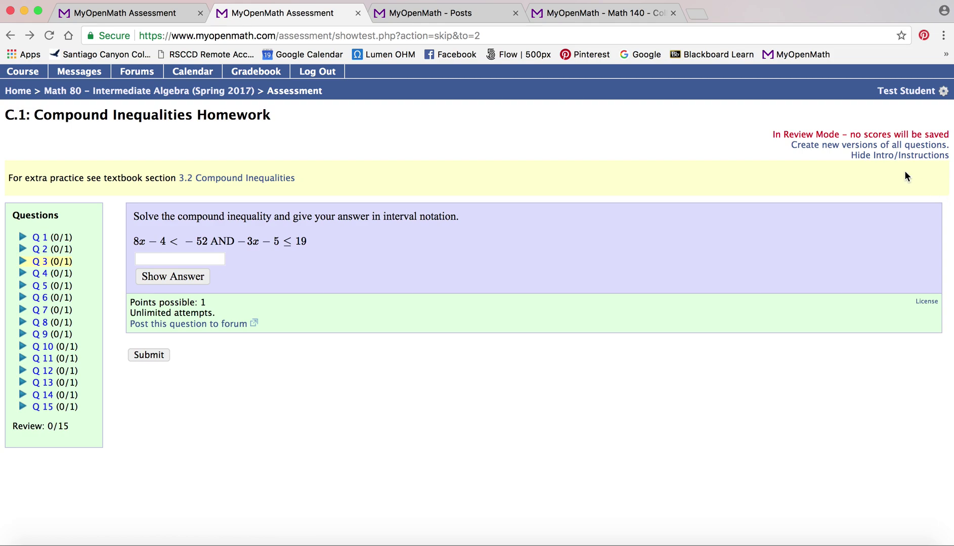
- Hide and re-show the homework's intro/instructions, then switch to the Math 140 Module 4 page
click(892, 156)
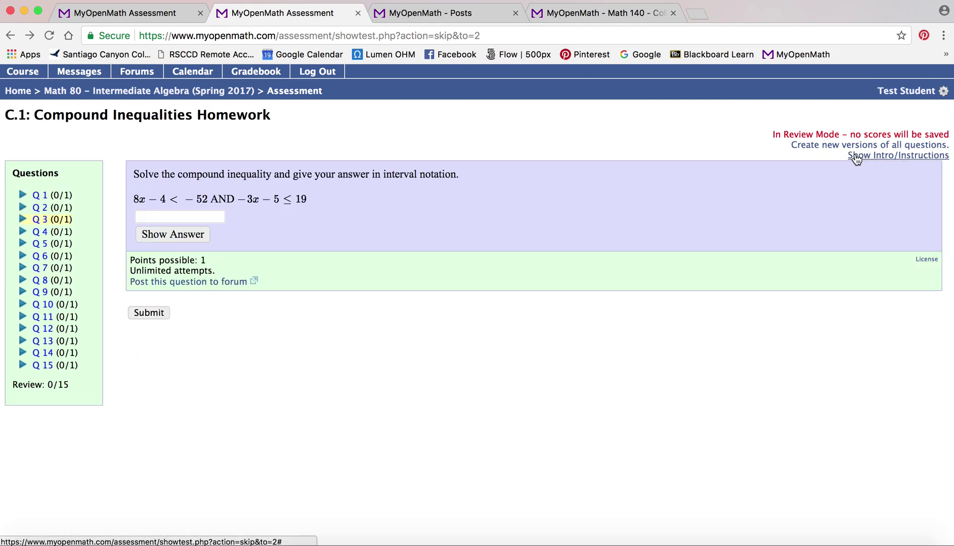
click(902, 161)
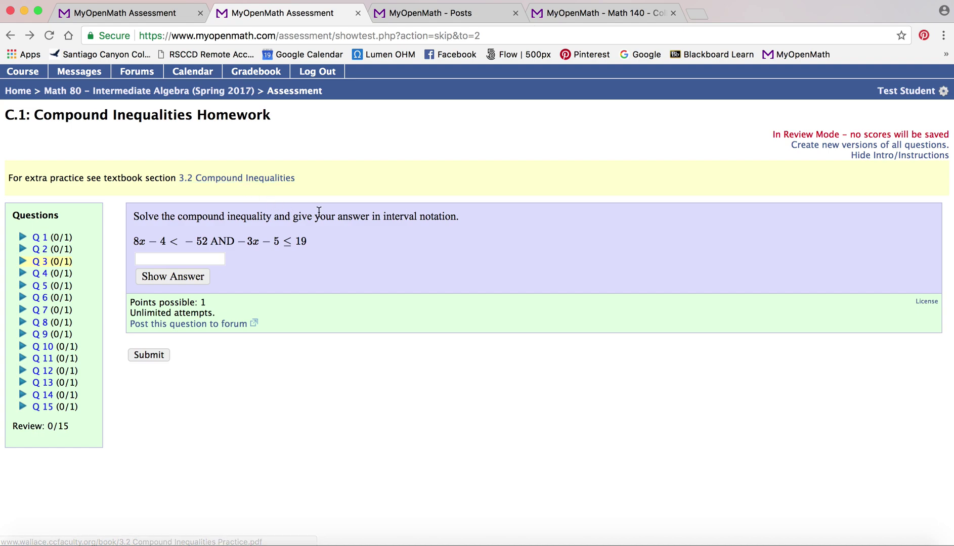
click(559, 6)
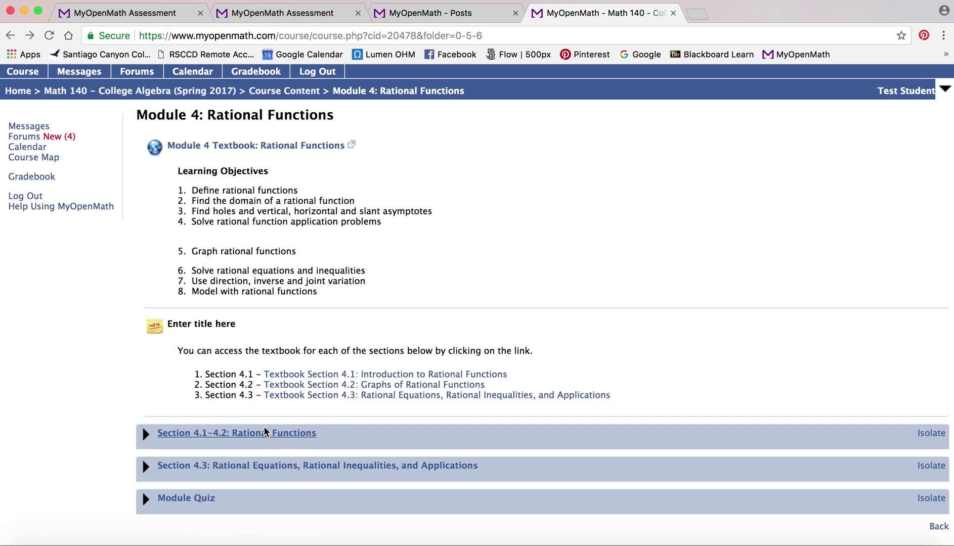
- Expand Section 4.1–4.2, embed the Ex 1 and Ex 2 videos, and open Assignment 4.1–4.2
click(281, 433)
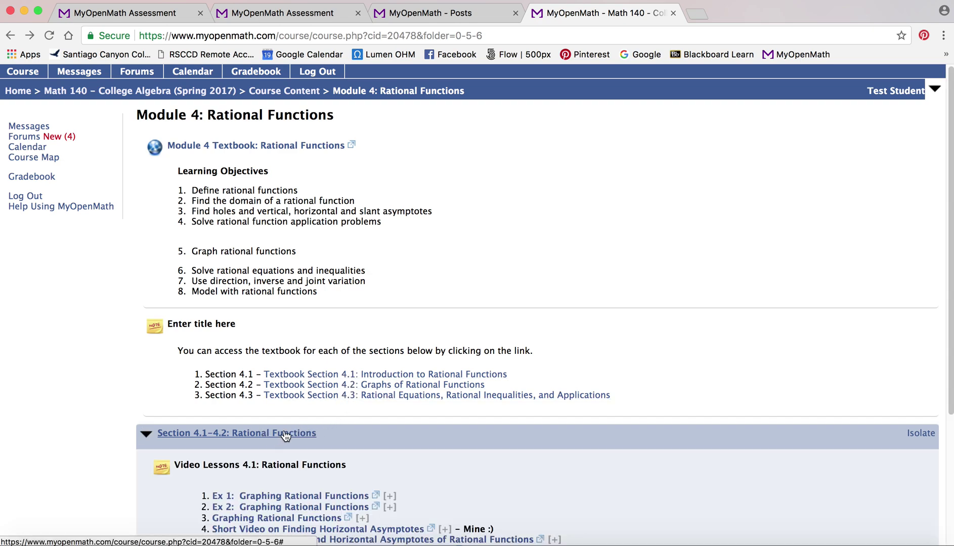
scroll(435, 459, down, 5)
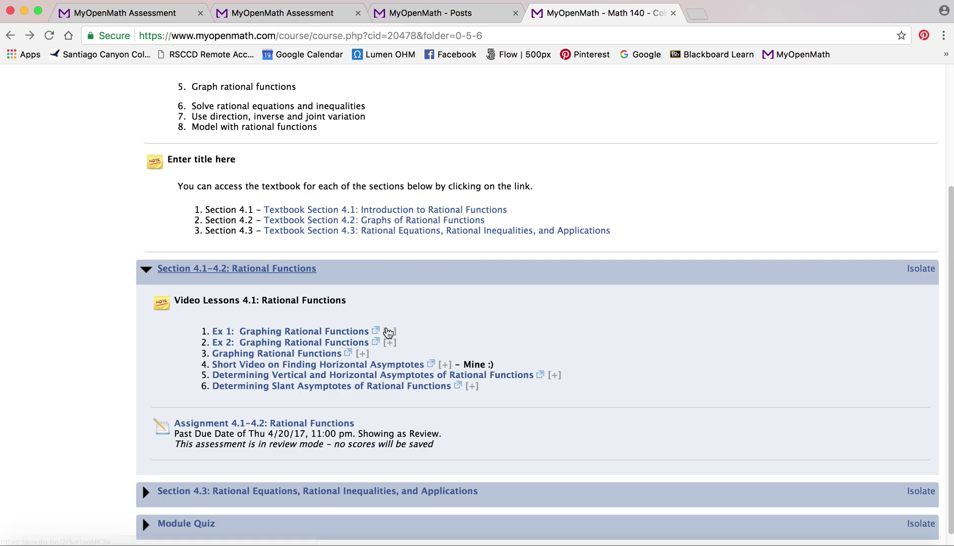
click(389, 331)
scroll(778, 380, down, 3)
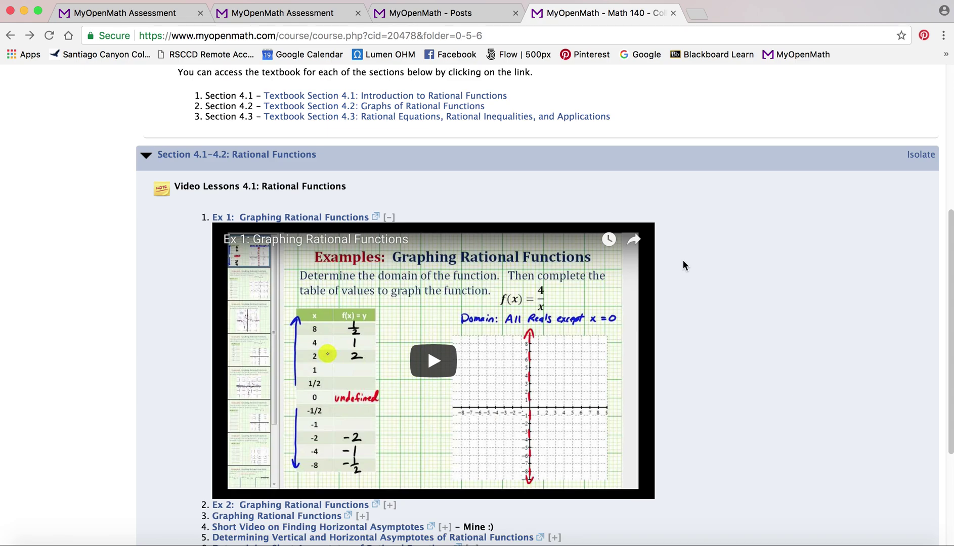
click(390, 217)
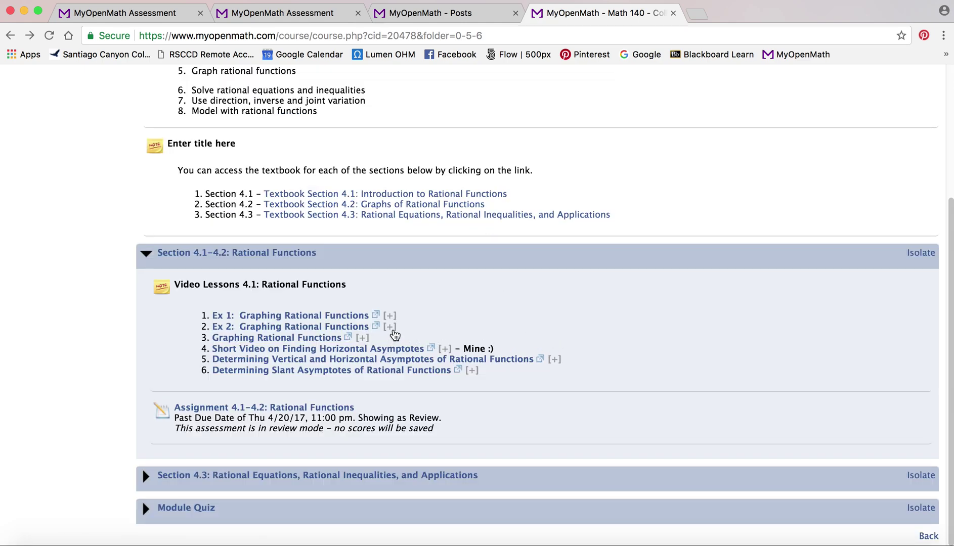
click(389, 327)
scroll(393, 329, down, 3)
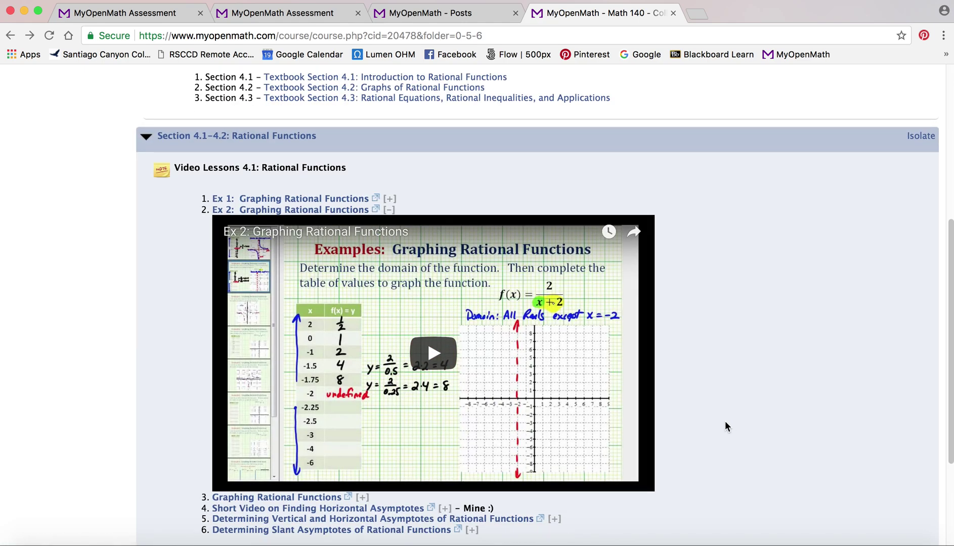
scroll(726, 422, down, 3)
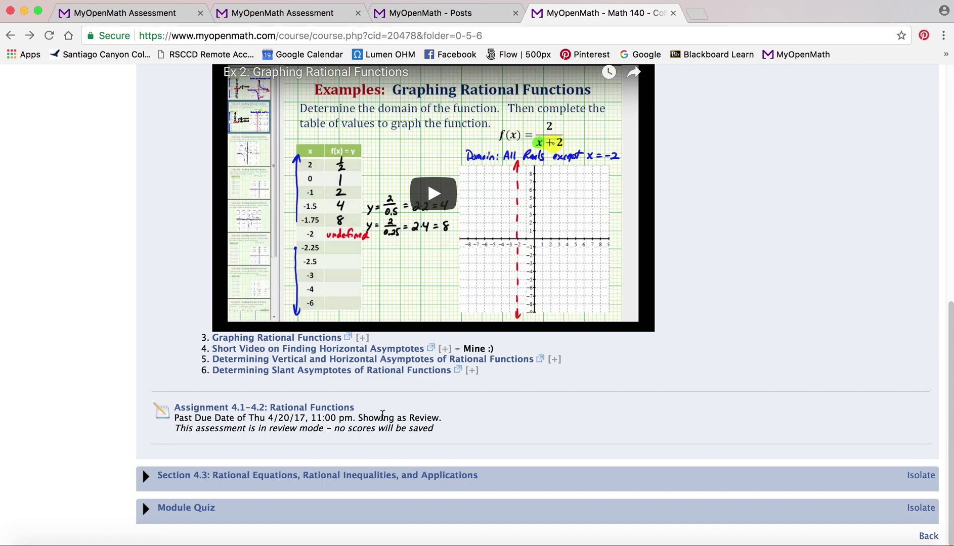
click(349, 408)
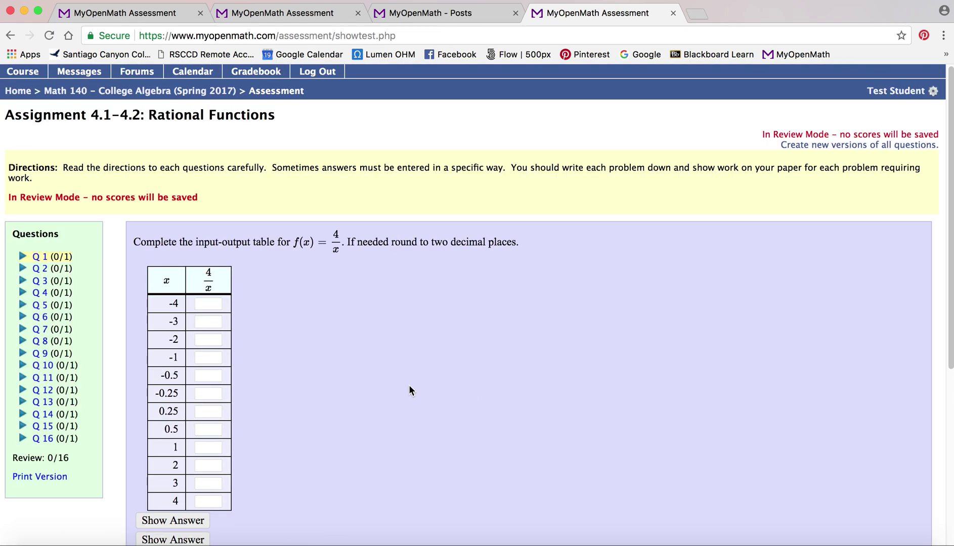
- Jump to question 15 and watch its help video, then close the video window
click(45, 426)
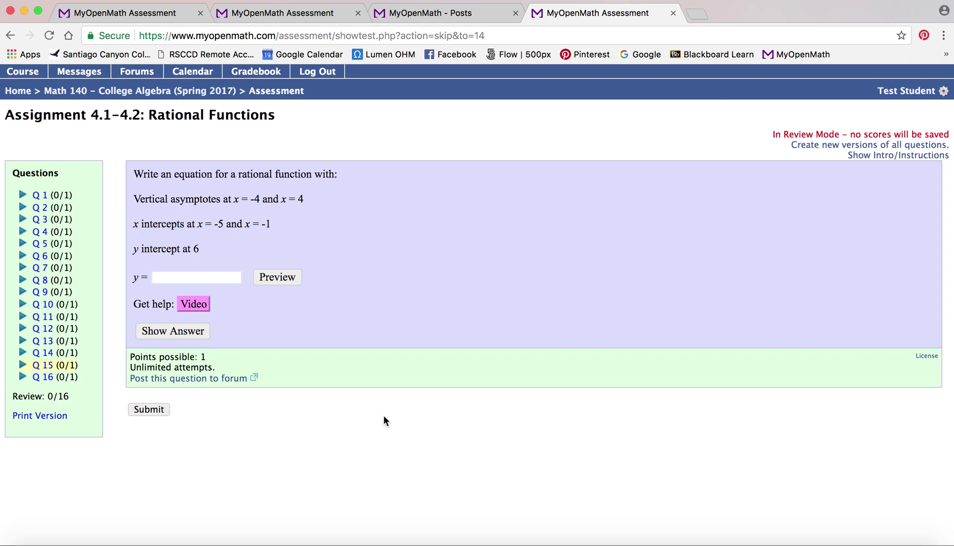
click(193, 307)
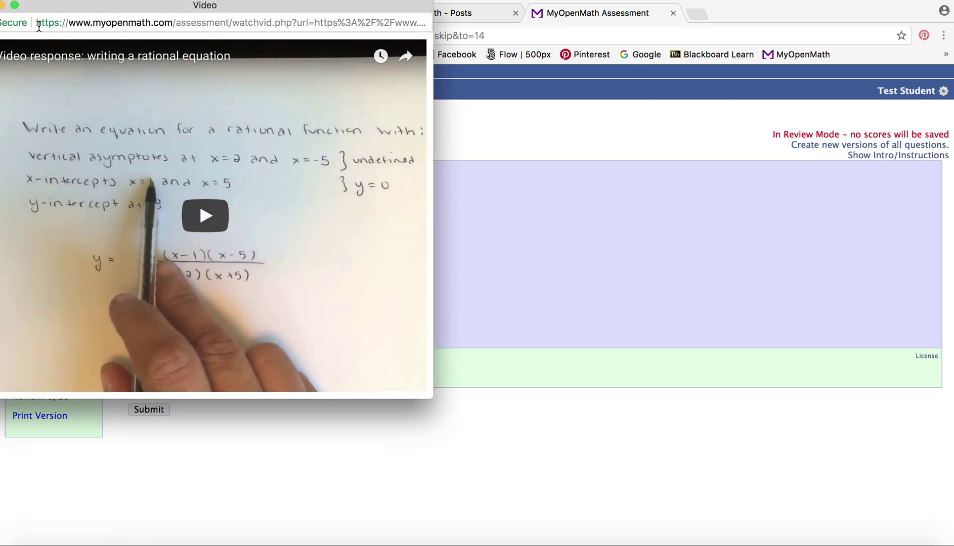
key(super+w)
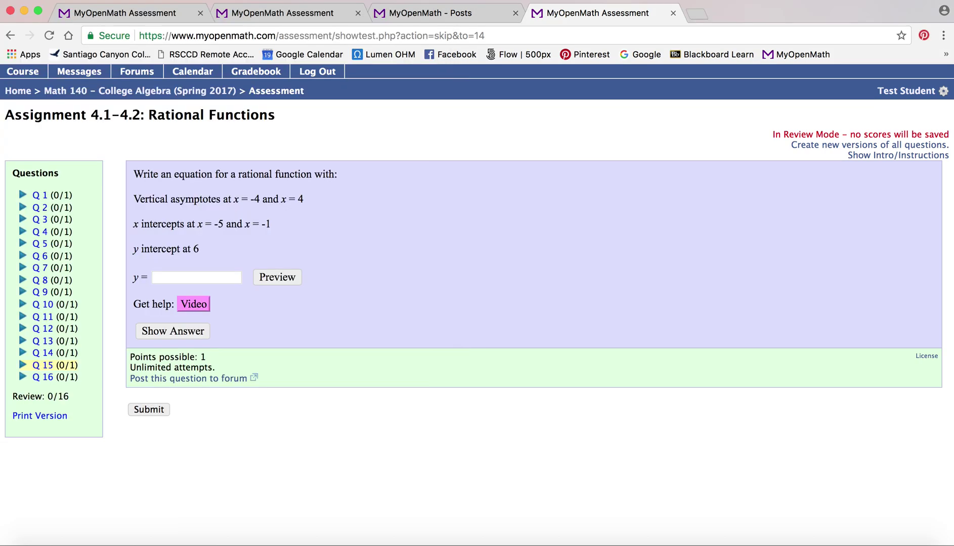